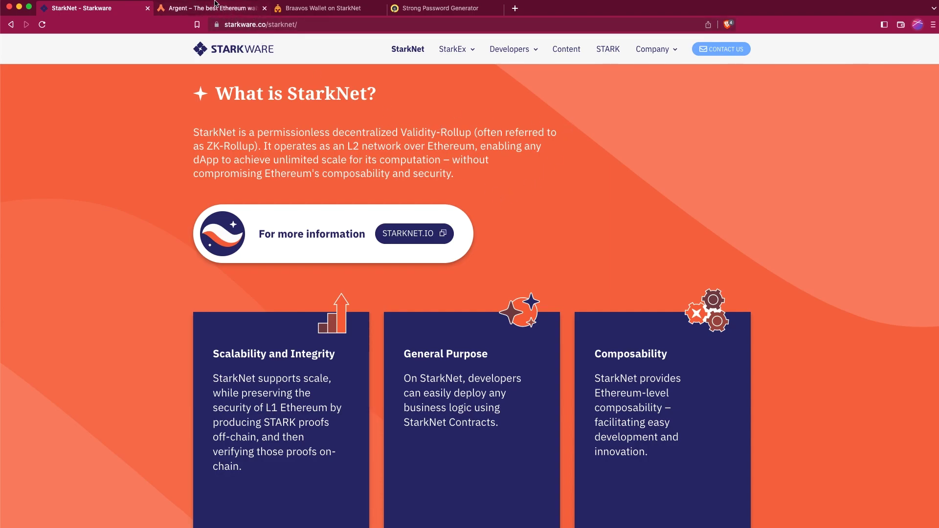
Step: Switch to the 'Argent – The best Ethereum wallet' tab showing argent.xyz
left_click(208, 9)
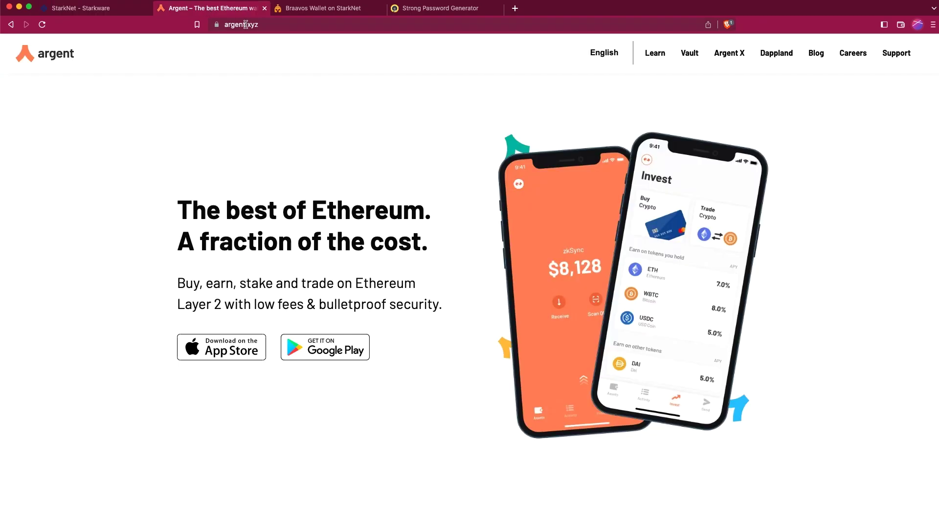
Step: Install the Argent X extension in Brave from its Chrome Web Store listing
left_click(731, 57)
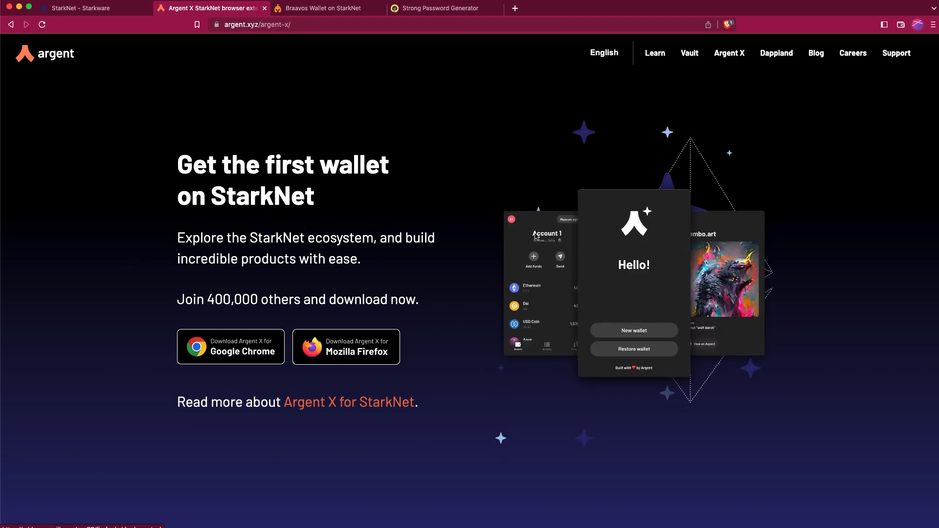
left_click(231, 352)
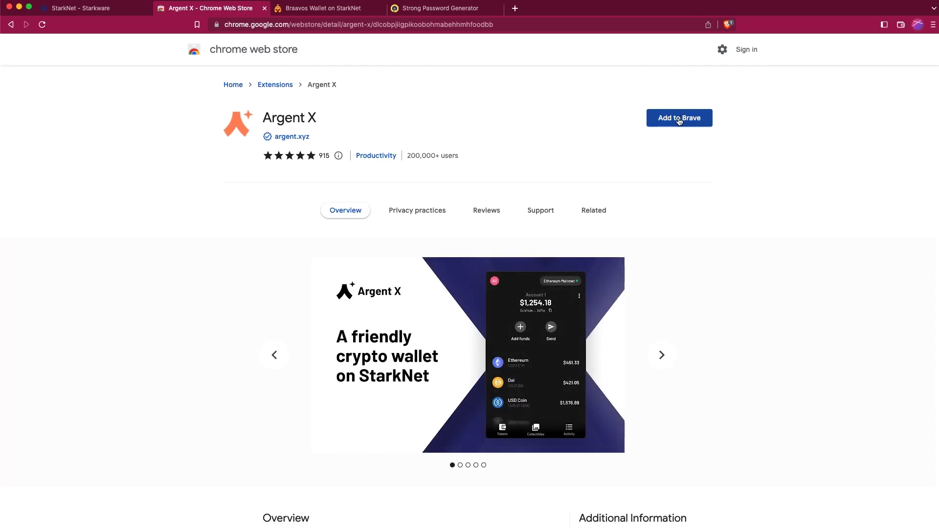
left_click(710, 125)
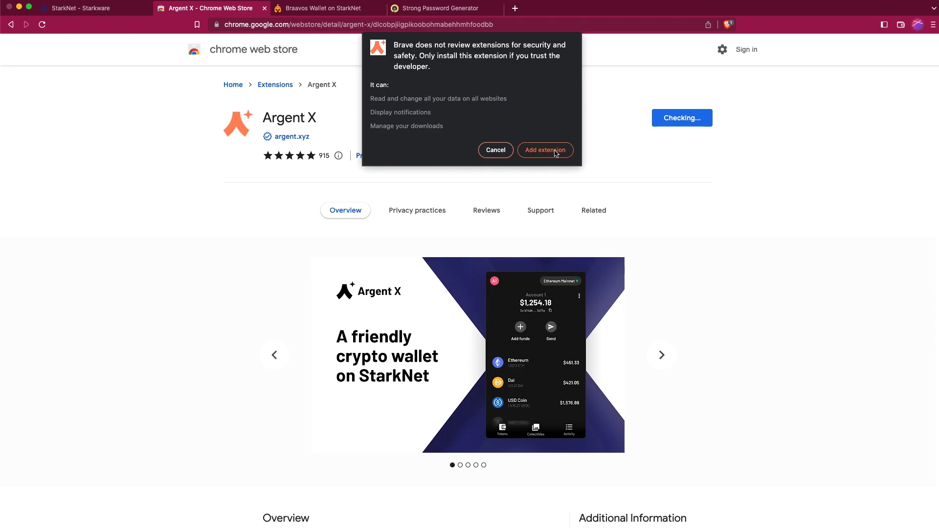
left_click(545, 143)
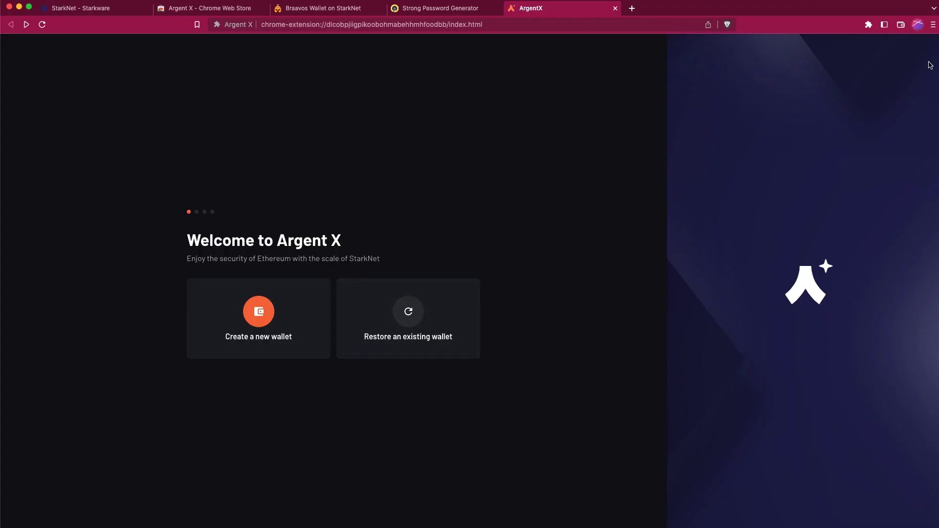
Step: Pin Argent X to the Brave toolbar from the Extensions menu
left_click(868, 25)
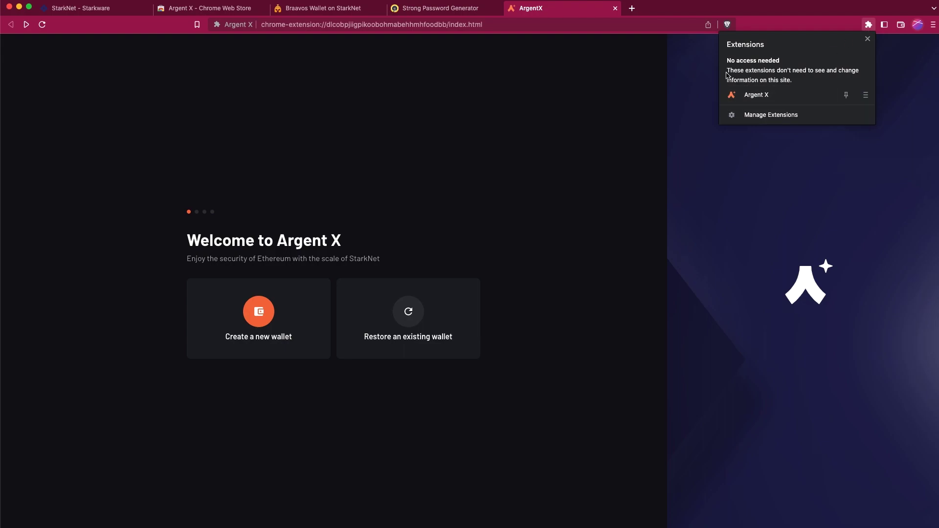
left_click(846, 94)
left_click(827, 25)
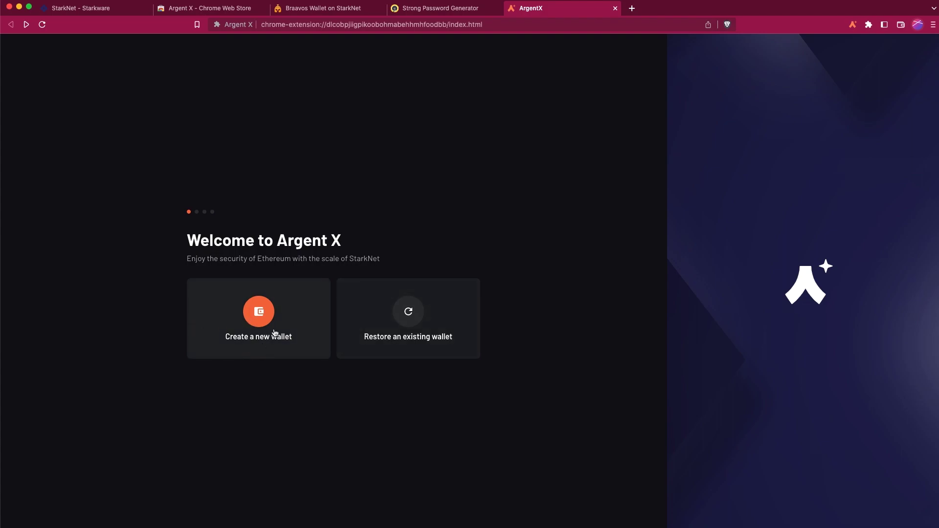
Step: Start a new Argent X wallet and accept both disclaimer statements
left_click(416, 324)
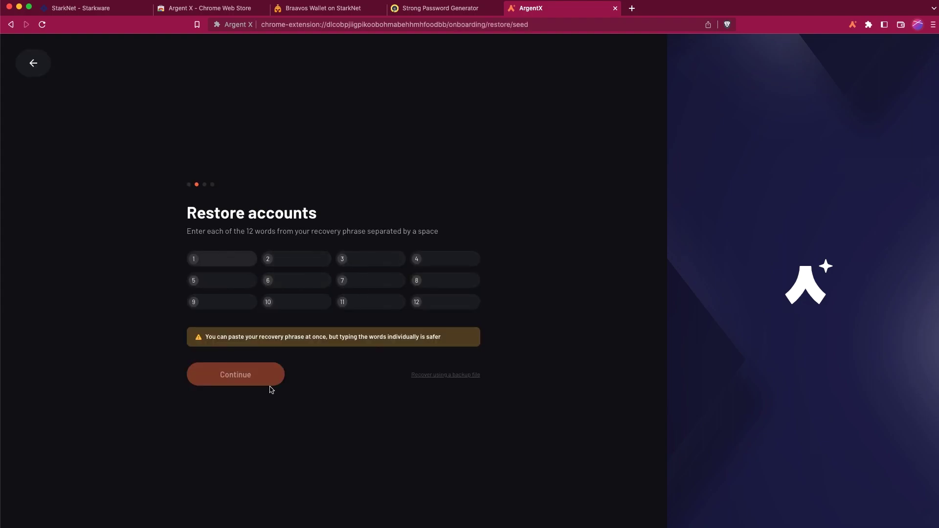
left_click(39, 64)
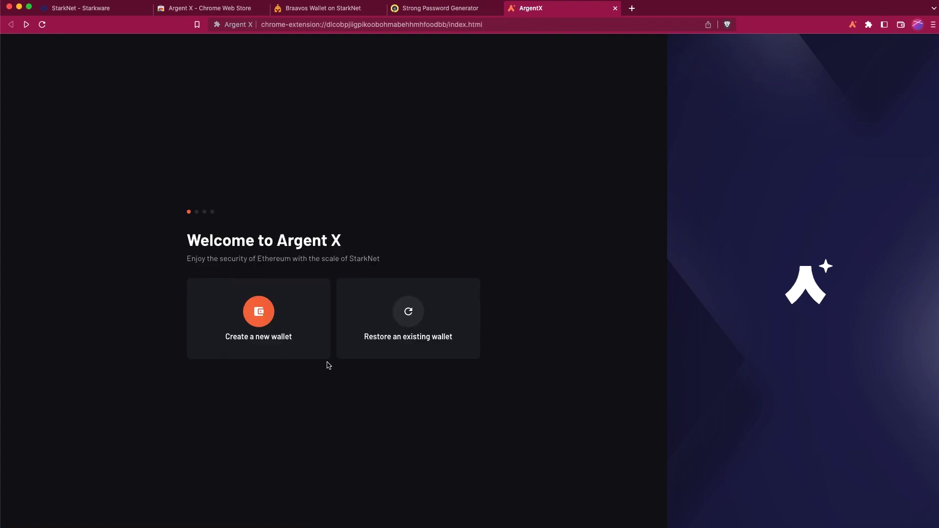
left_click(263, 323)
left_click_drag(183, 212, 334, 362)
left_click(203, 280)
left_click(203, 328)
left_click(227, 384)
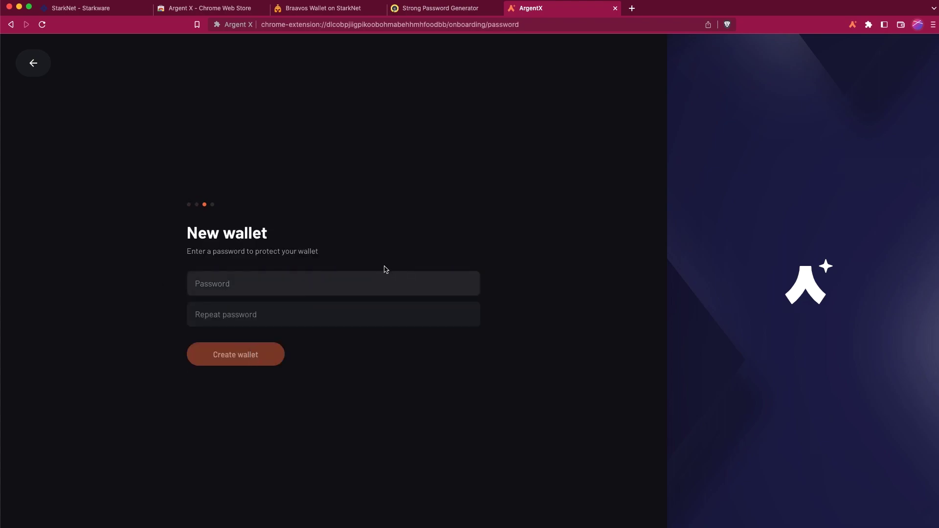
Step: Generate a 42-character strong password and paste it into Argent X's Password field
left_click(430, 10)
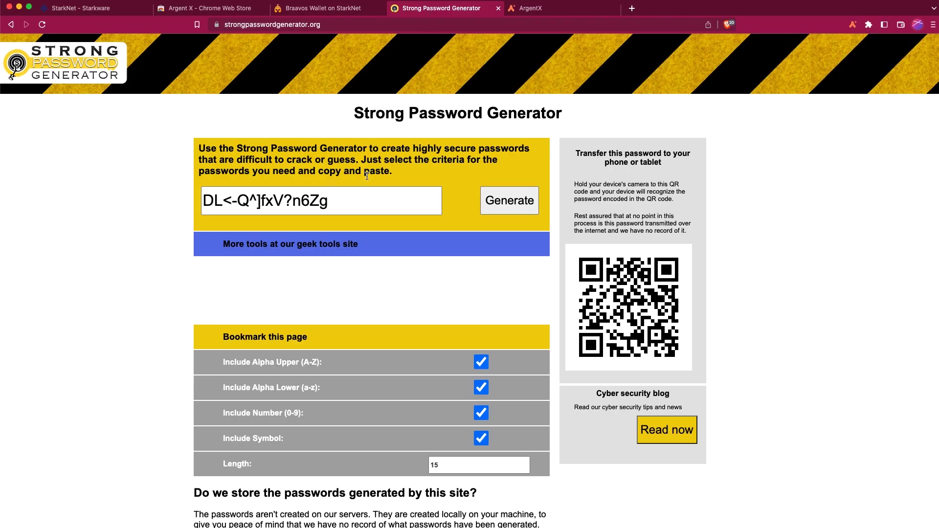
double_click(447, 465)
type("42")
key("Return")
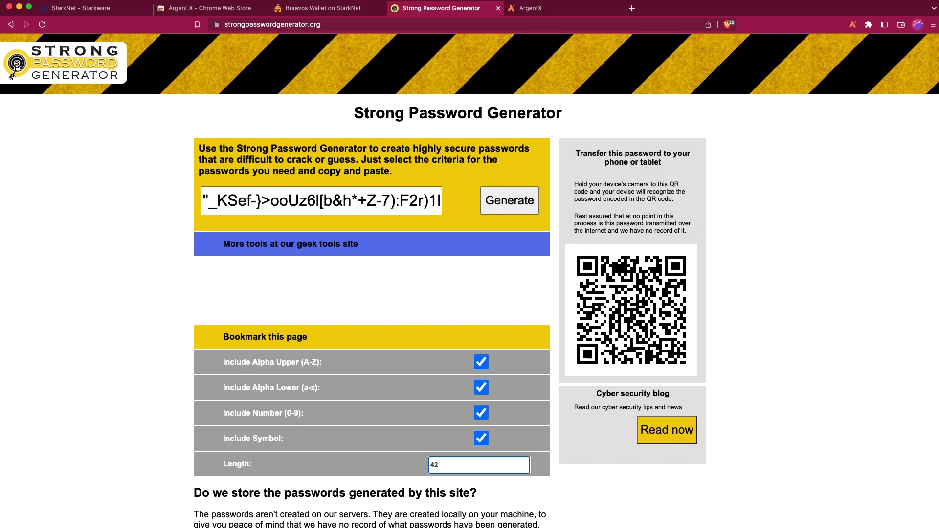
left_click(487, 202)
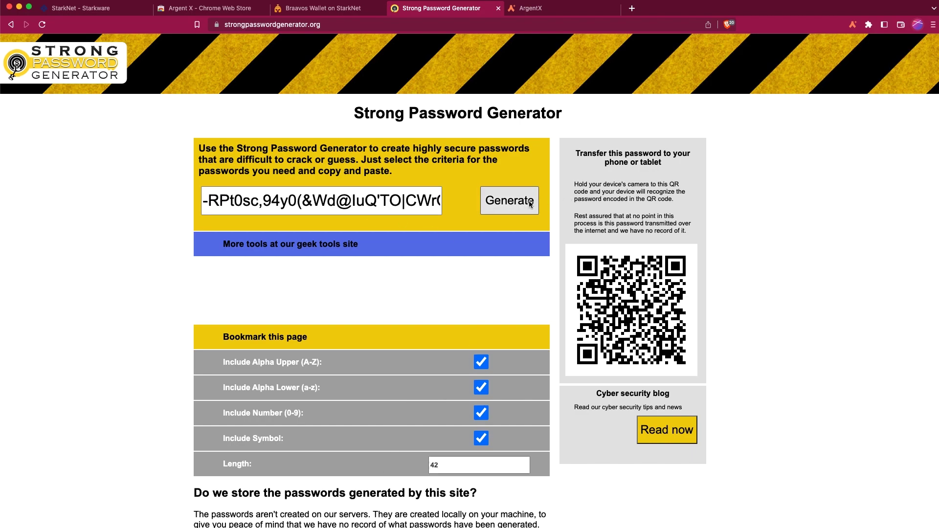
triple_click(342, 201)
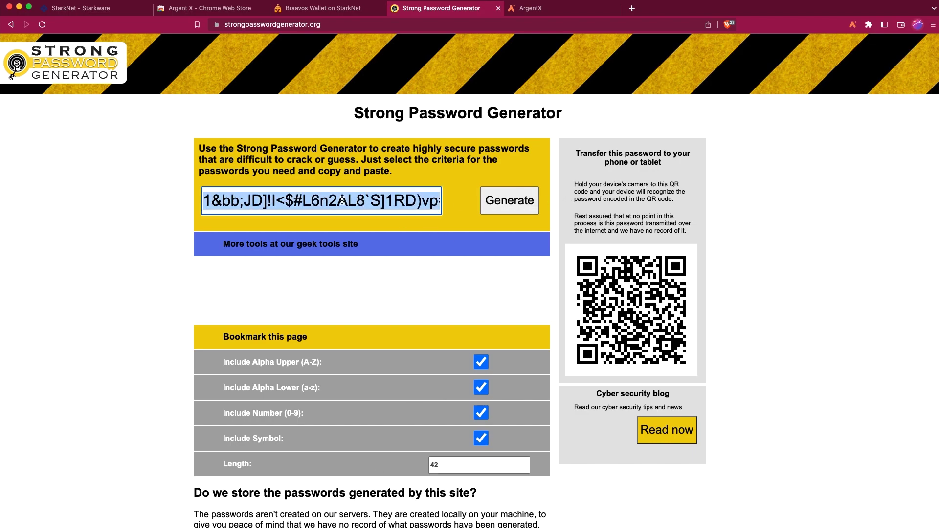
left_click(542, 9)
key("super+v")
left_click(271, 315)
Step: Repeat the password, create the wallet, and open Argent X showing Account 1 on Testnet
key("super+v")
left_click(247, 355)
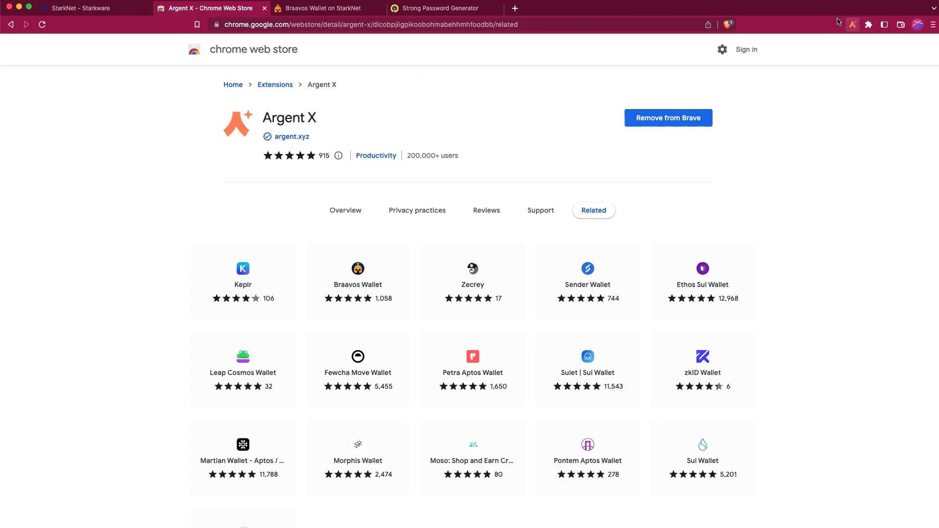
left_click(852, 25)
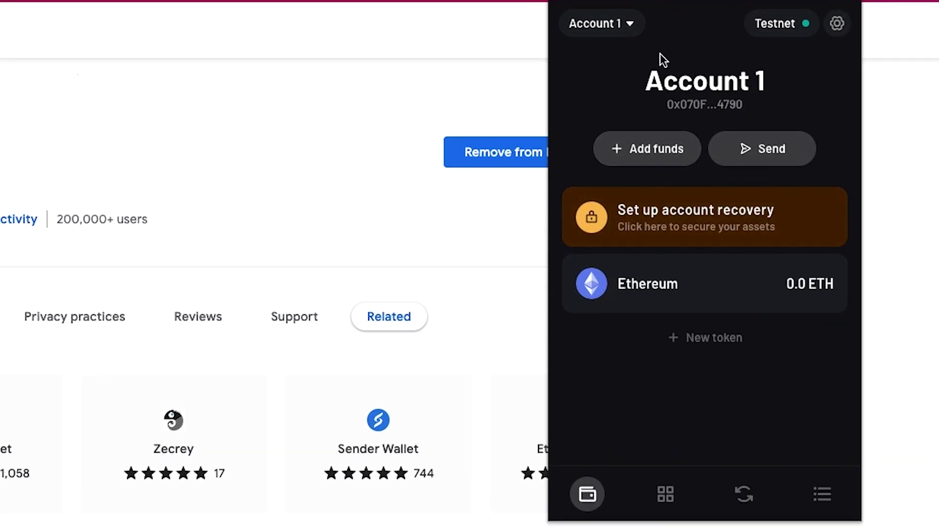
Step: Switch Argent X to Mainnet and create Account 1 there
left_click(777, 25)
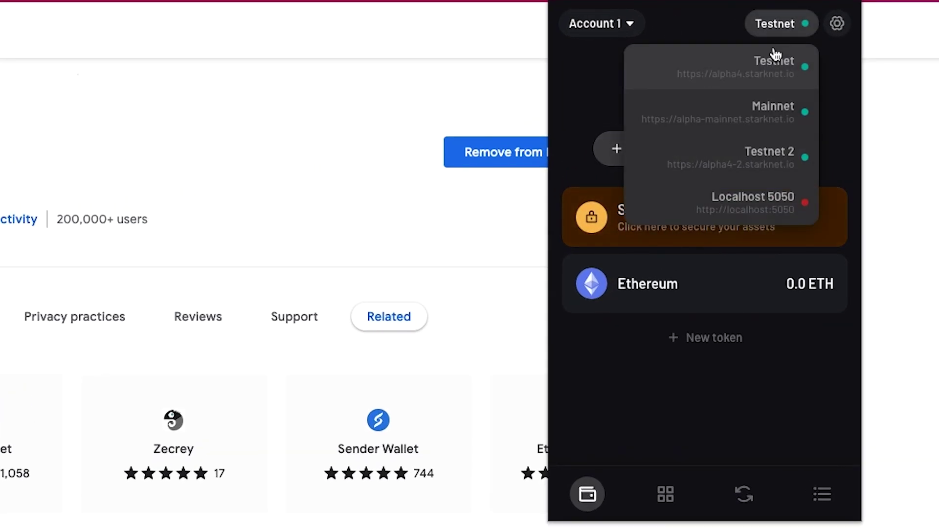
left_click(777, 112)
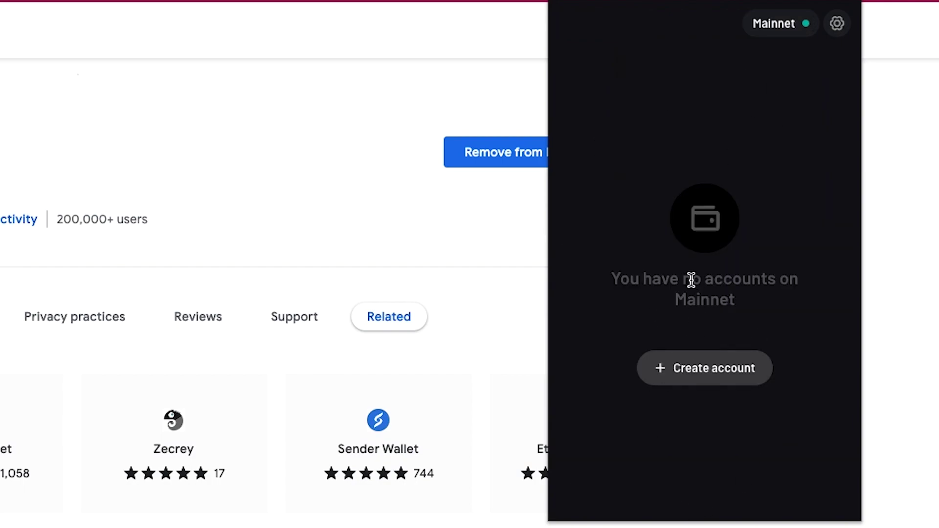
left_click(725, 370)
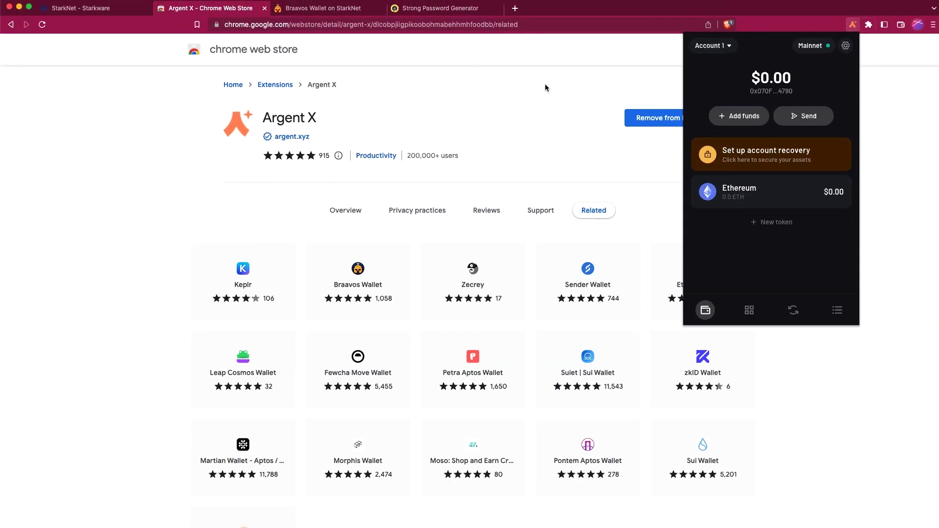
Step: Open the Braavos wallet's Chrome Web Store listing via the Braavos site's Brave download link
left_click(344, 8)
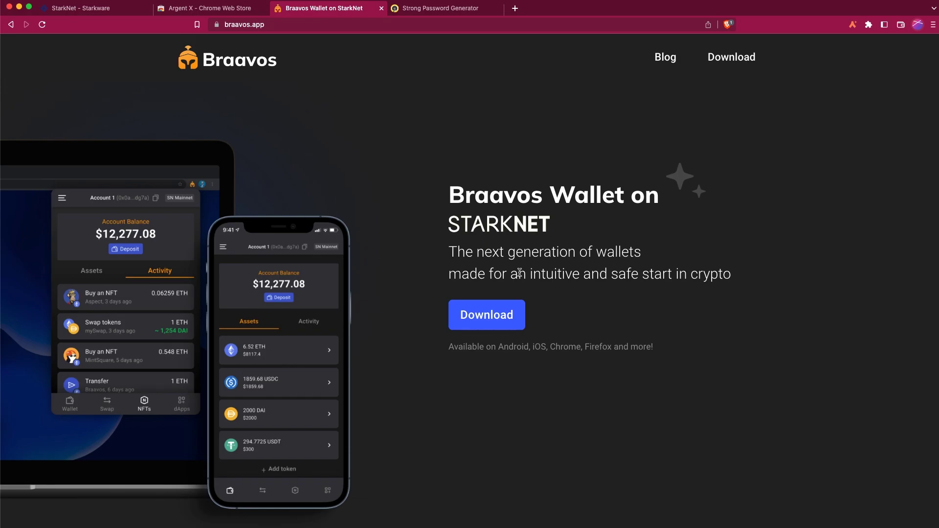
left_click(491, 317)
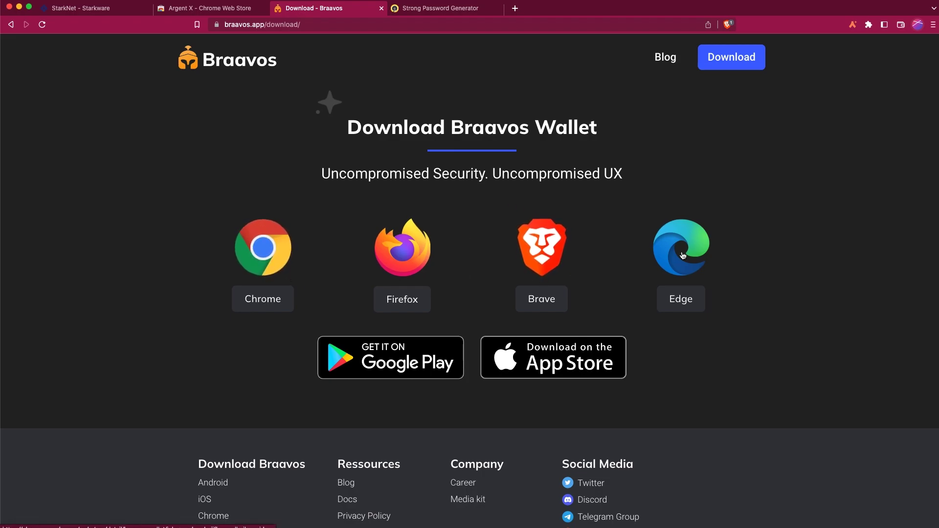
left_click(544, 245)
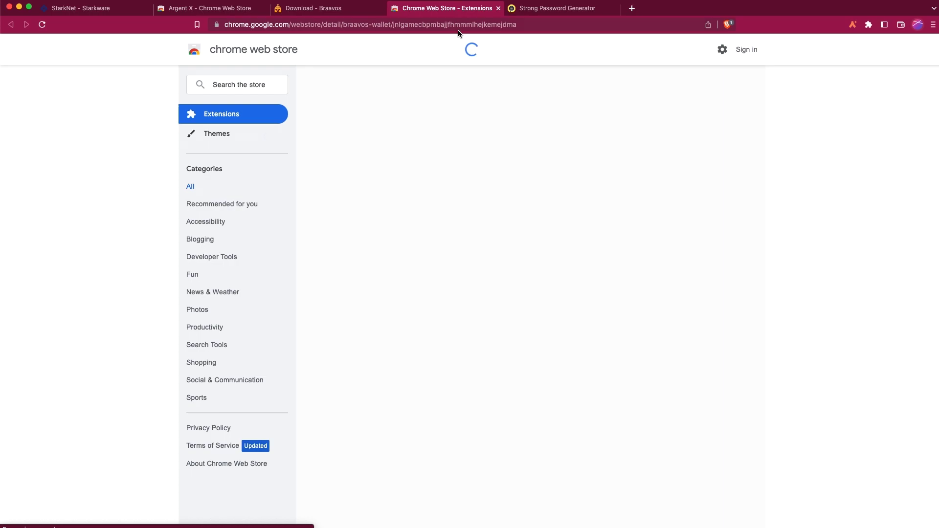
Step: Add Braavos Wallet to Brave and pin it to the toolbar
left_click(675, 123)
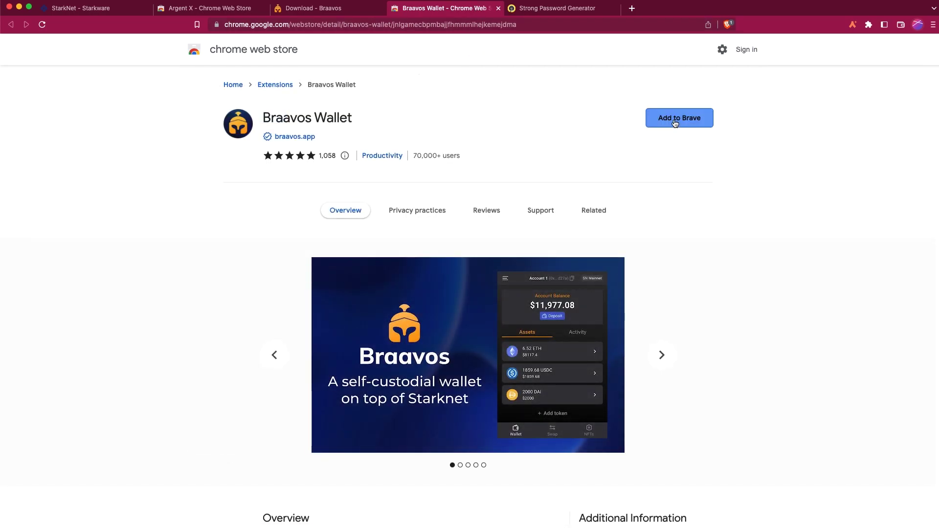
left_click(546, 126)
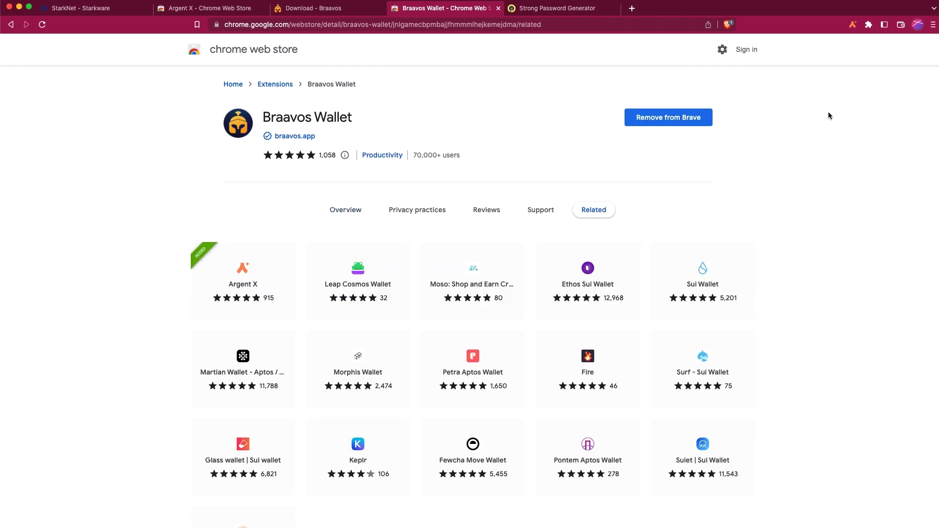
left_click(869, 22)
left_click(845, 115)
left_click(853, 25)
Step: Start a new Braavos wallet and copy a freshly generated strong password
left_click(852, 24)
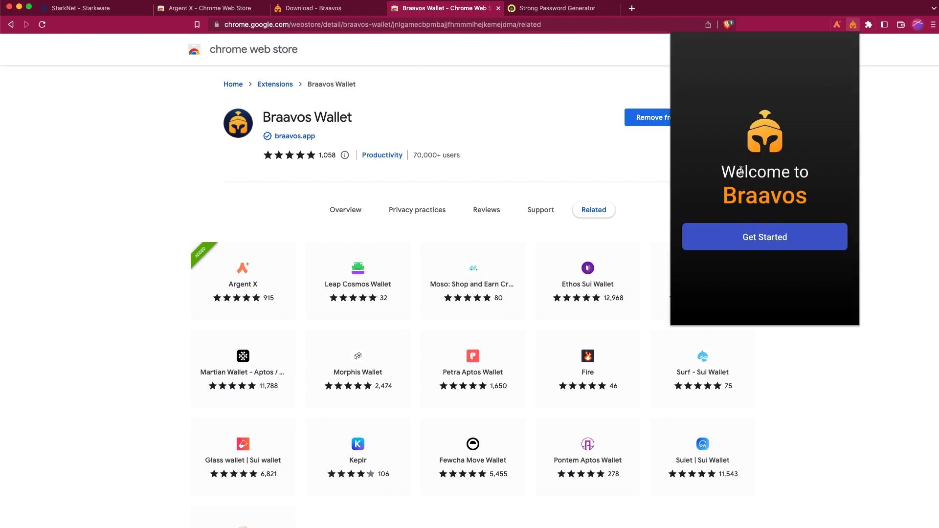
left_click(765, 241)
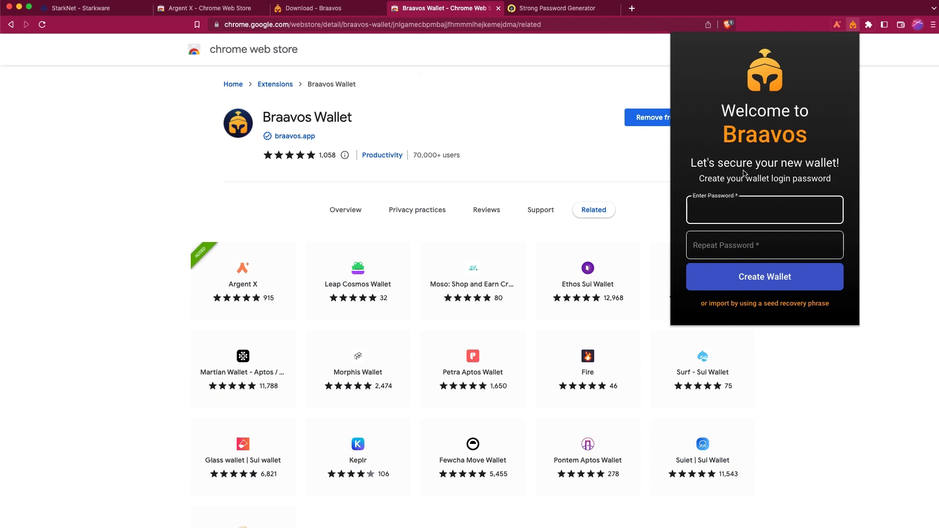
left_click(570, 10)
left_click(503, 202)
left_click(502, 202)
left_click(502, 202)
left_click(502, 202)
triple_click(378, 199)
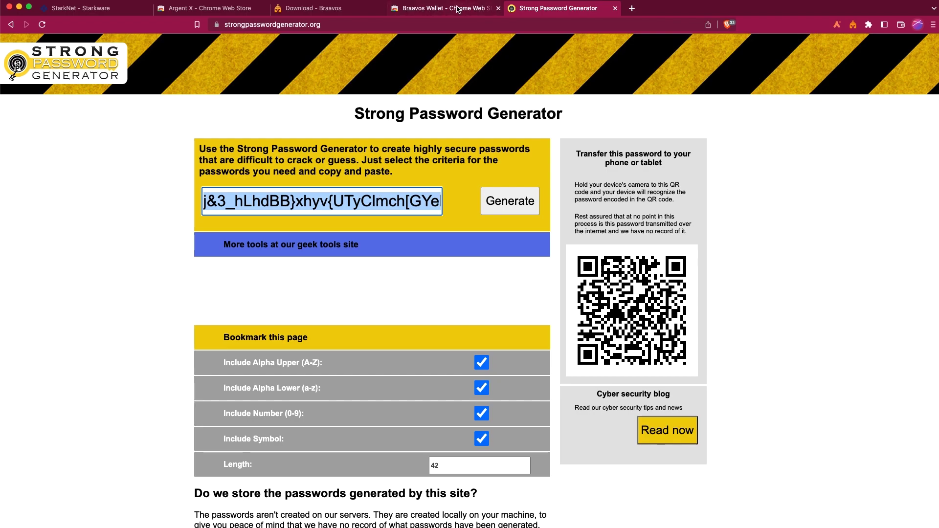
Step: Paste the generated password into both Braavos login password fields
left_click(853, 25)
left_click(759, 230)
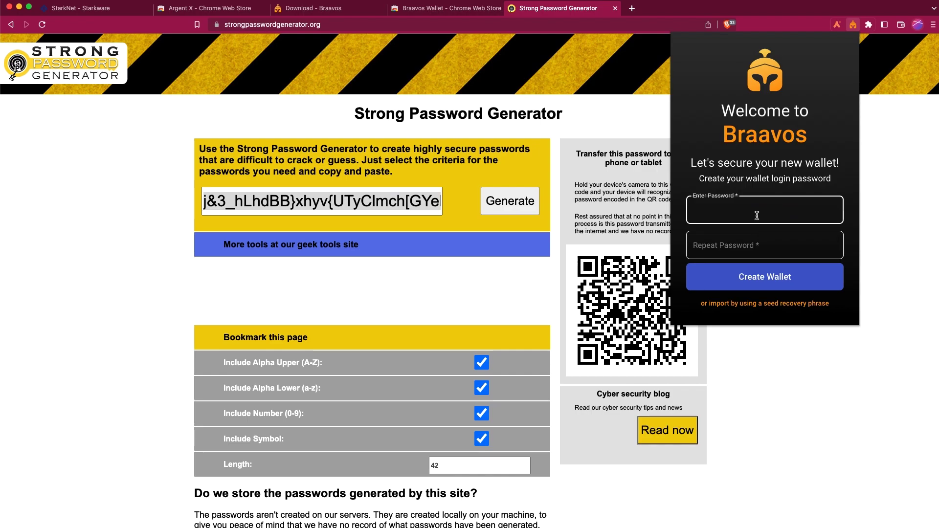
key("ctrl+v")
key("Tab")
key("ctrl+v")
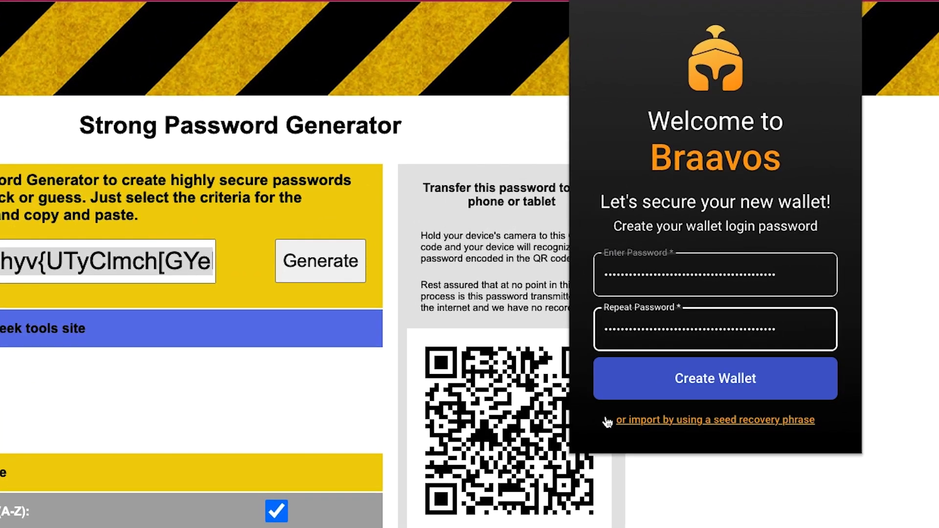
left_click(723, 420)
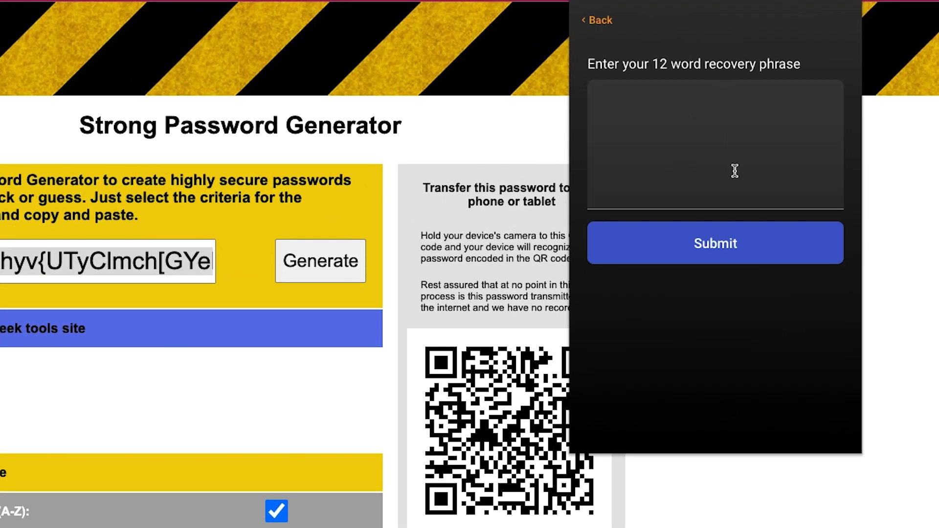
left_click(586, 21)
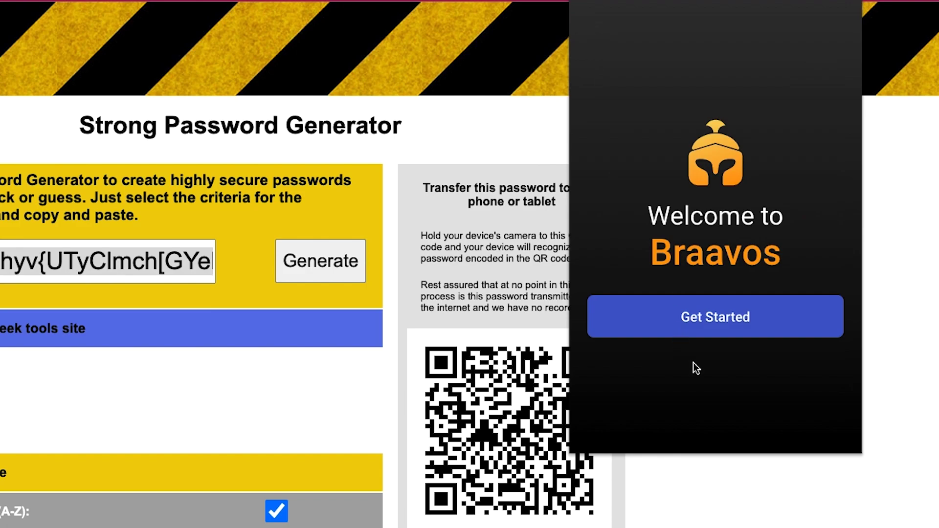
left_click(714, 323)
left_click(715, 289)
key("ctrl+v")
left_click(686, 319)
key("ctrl+v")
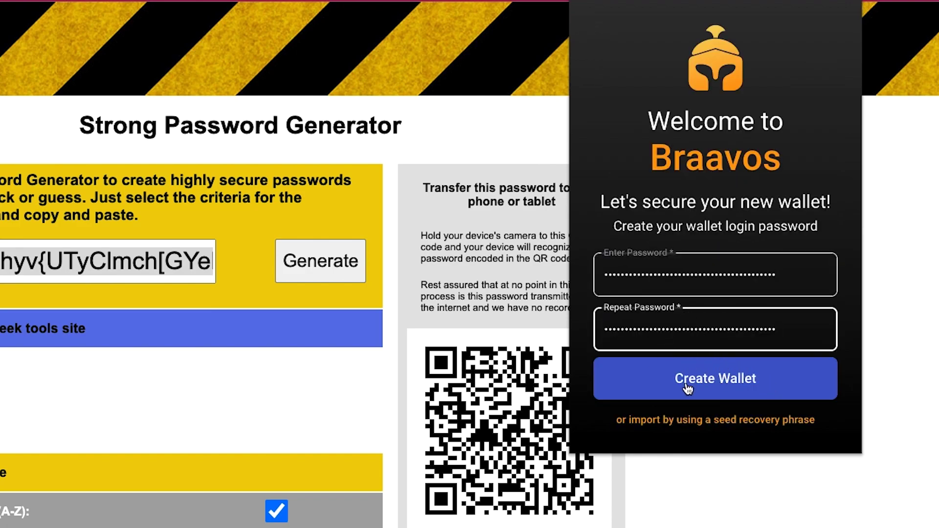
Step: Create the Braavos wallet and acknowledge its 12-word secret recovery phrase
left_click(739, 381)
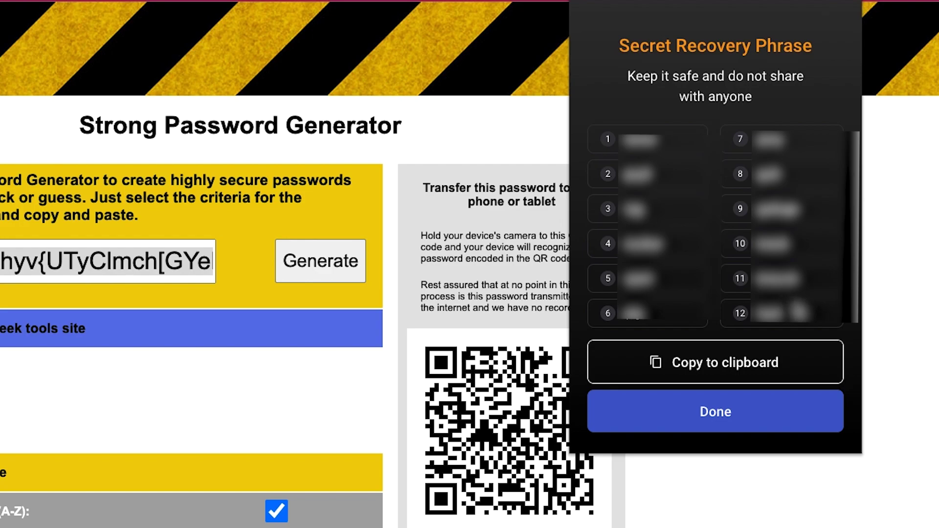
left_click_drag(796, 322, 608, 138)
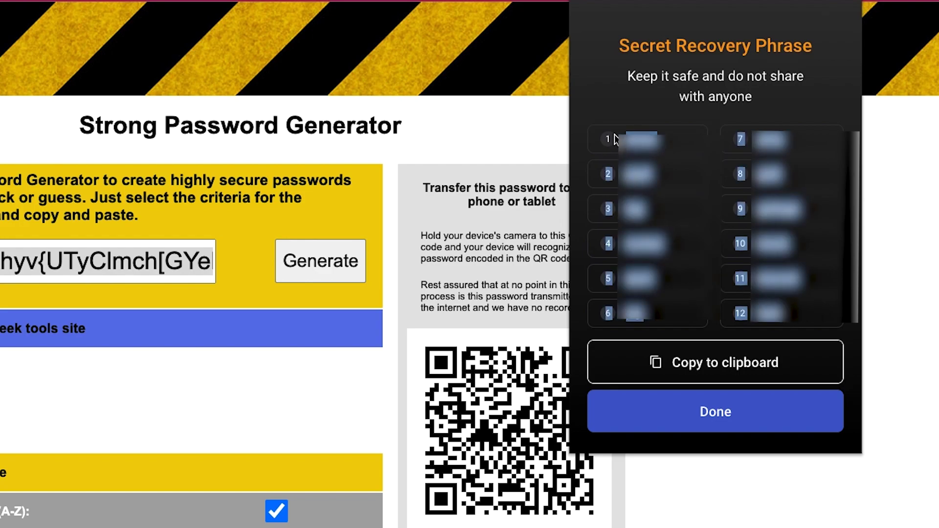
left_click(780, 332)
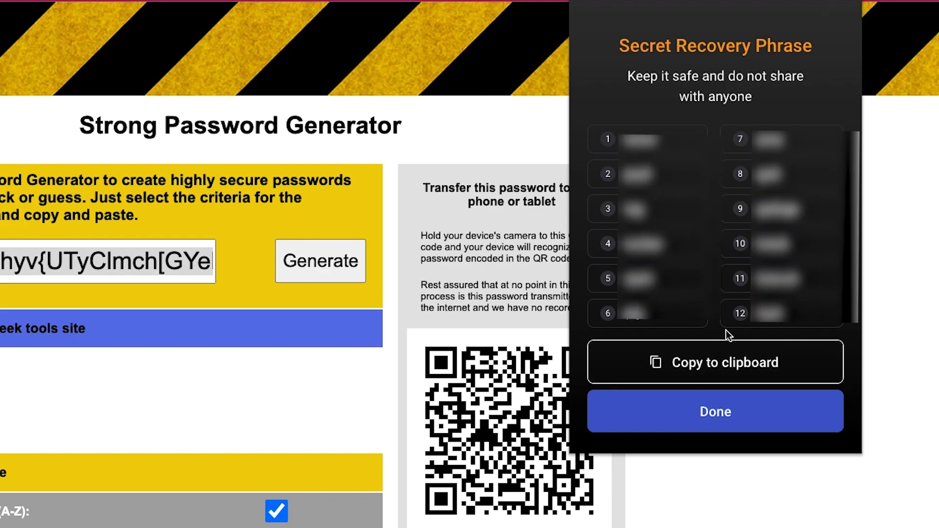
left_click(715, 420)
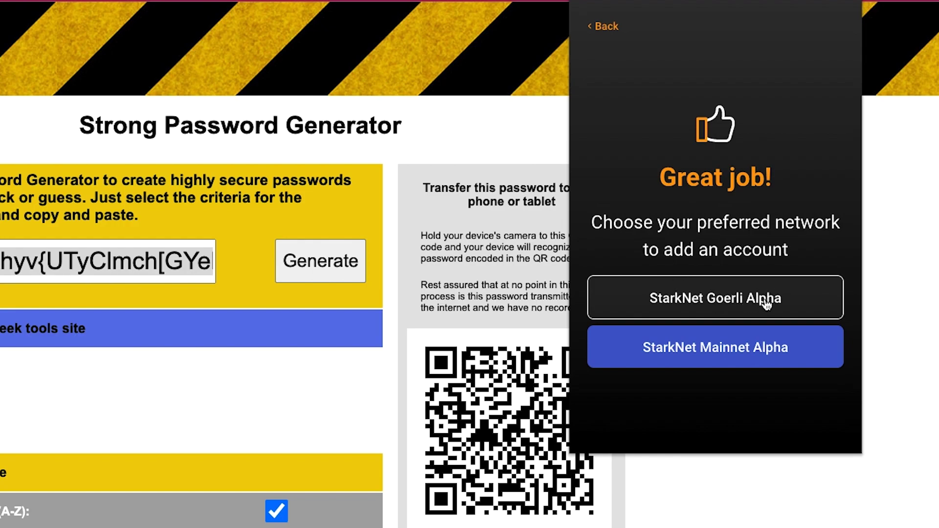
Step: Choose StarkNet Mainnet Alpha and accept the Mainnet Disclaimer to create Account 1
left_click(733, 358)
left_click_drag(608, 47, 787, 307)
left_click(747, 262)
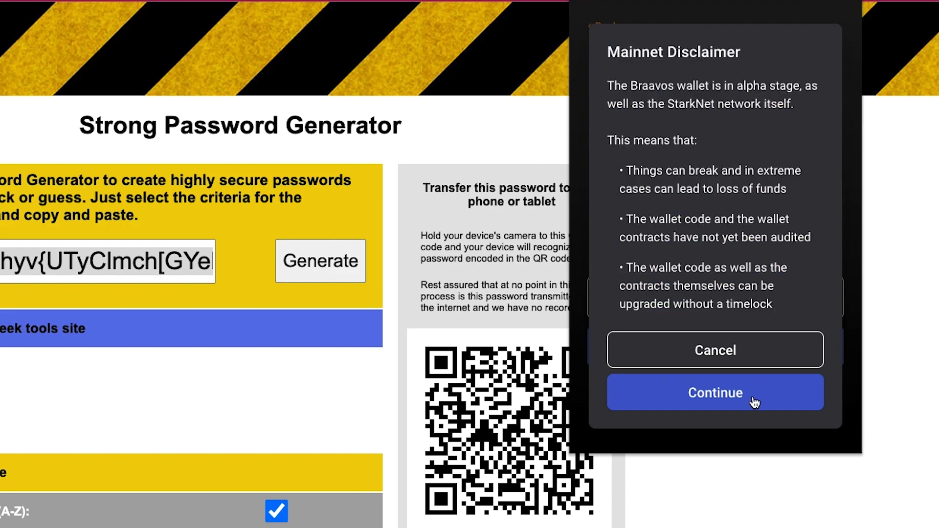
left_click(717, 396)
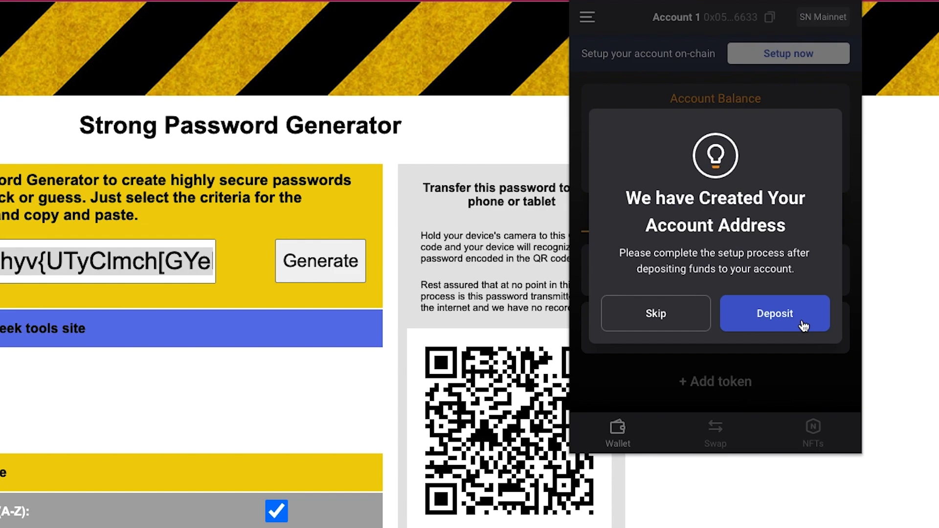
Step: Skip the funds deposit, glance at the wallet menu, and copy Account 1's address
left_click(657, 318)
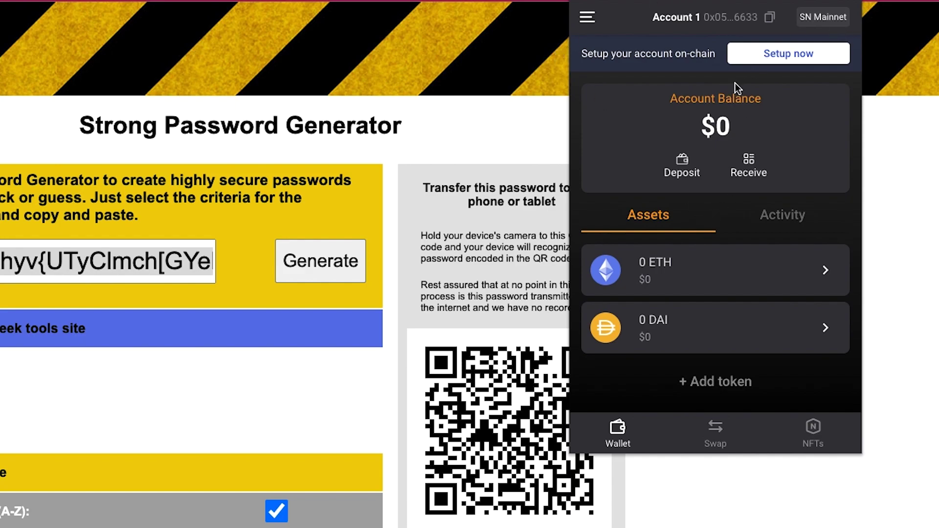
left_click(591, 19)
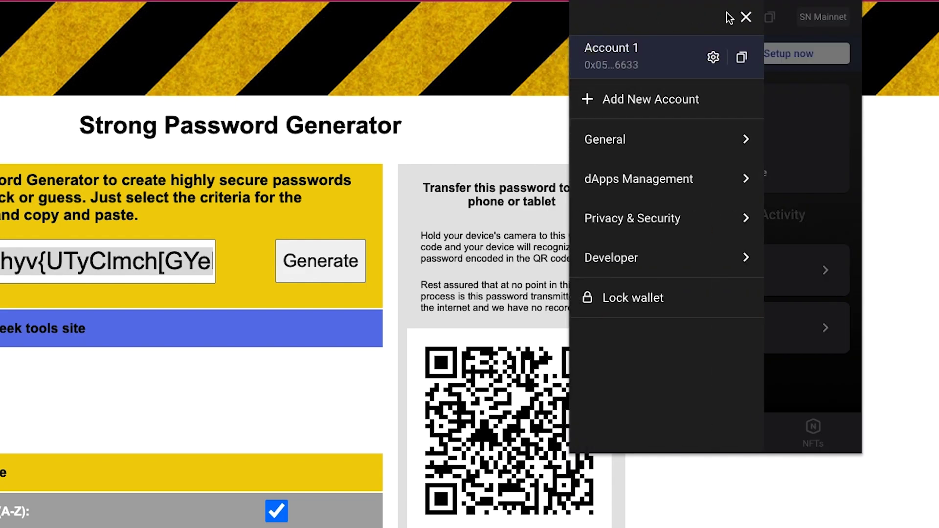
left_click(747, 17)
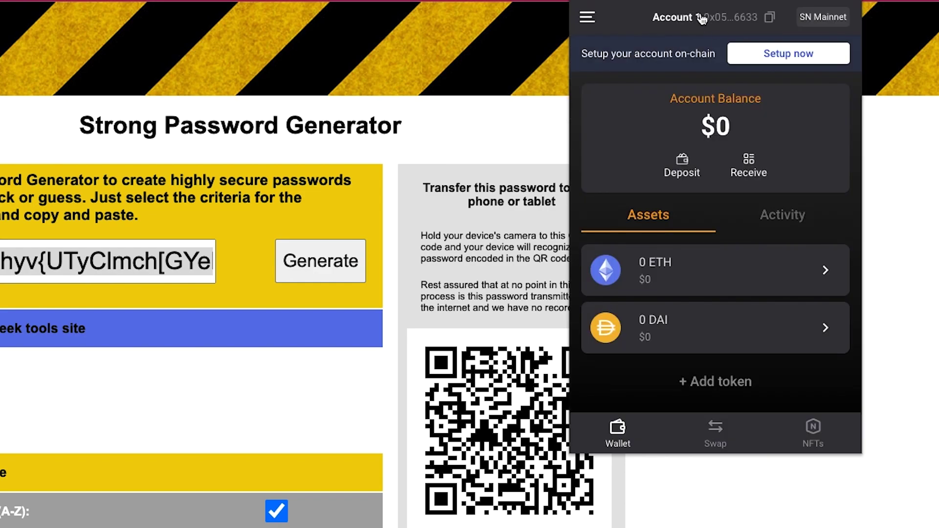
left_click(776, 19)
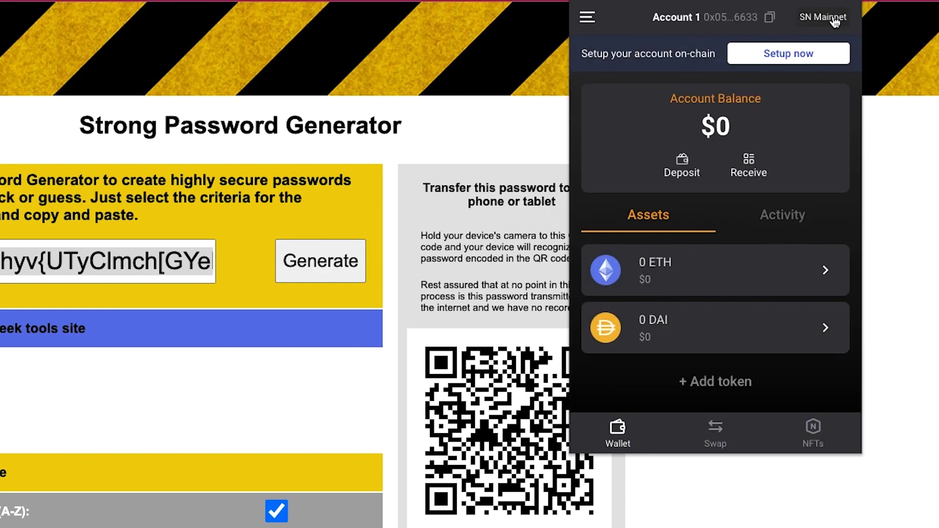
Step: Keep StarkNet Mainnet as the network, check the $0 balance, and return to the Starkware tab
left_click(818, 19)
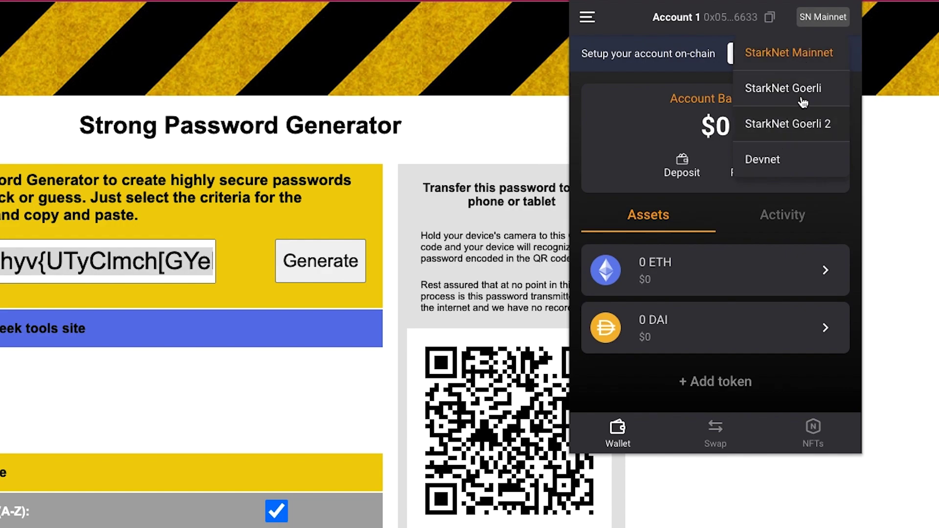
left_click(806, 49)
left_click_drag(671, 99, 709, 127)
left_click(715, 174)
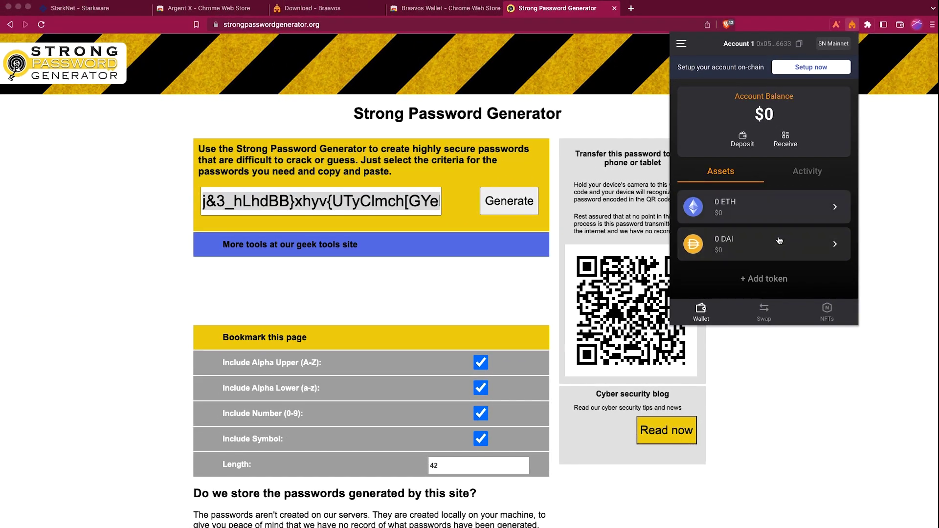
key("ctrl+Tab")
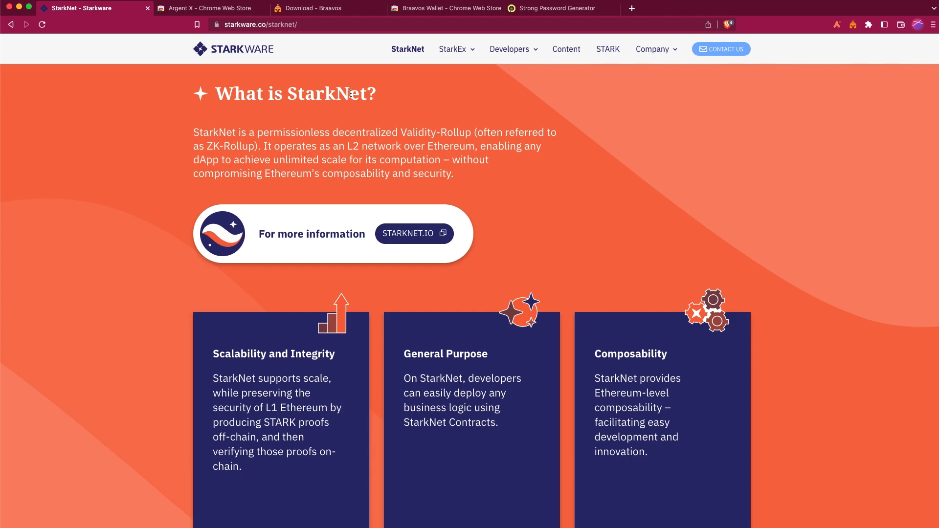